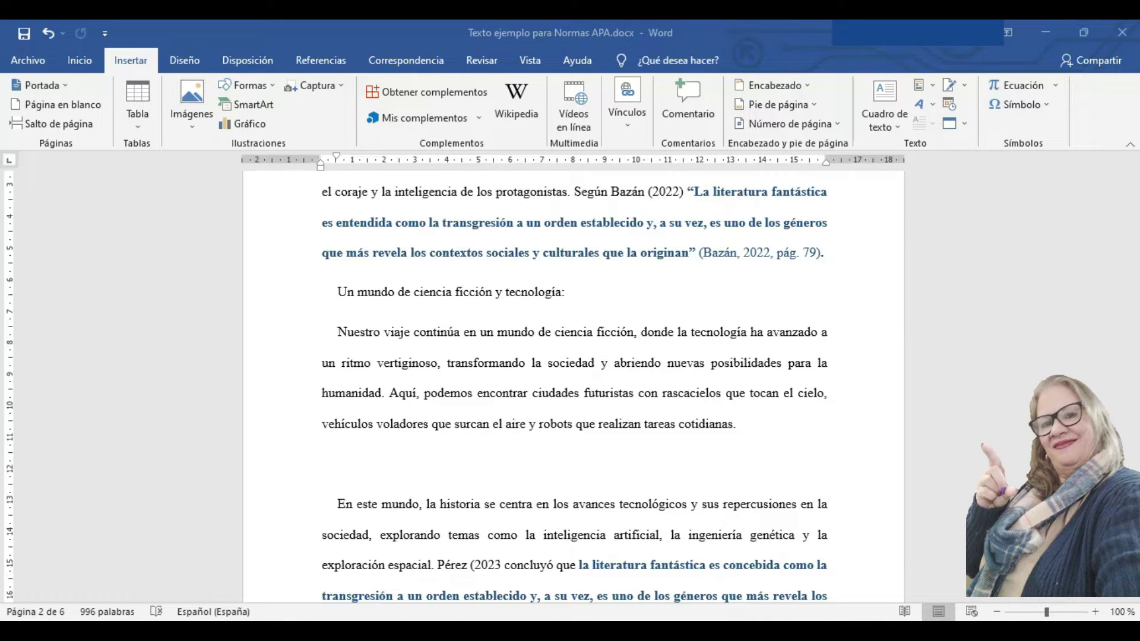
- In the empty paragraph before "En este mundo", write "Como se observa en la Figura 1, podemos ver la herramienta."
type("Como se observa en")
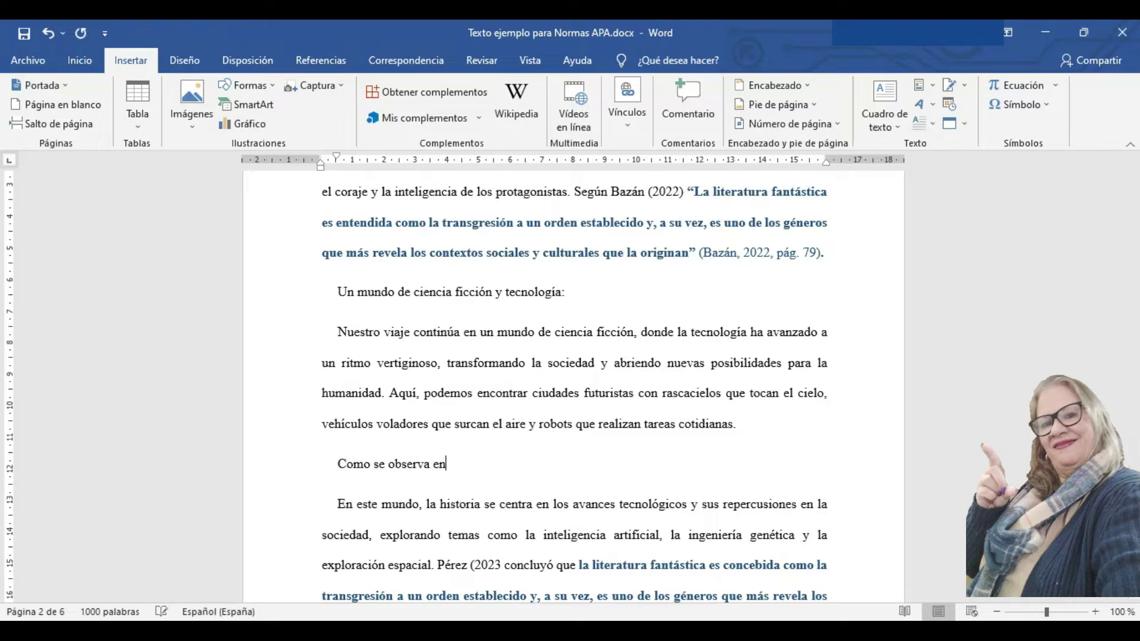
type(" la Figura 1, pode")
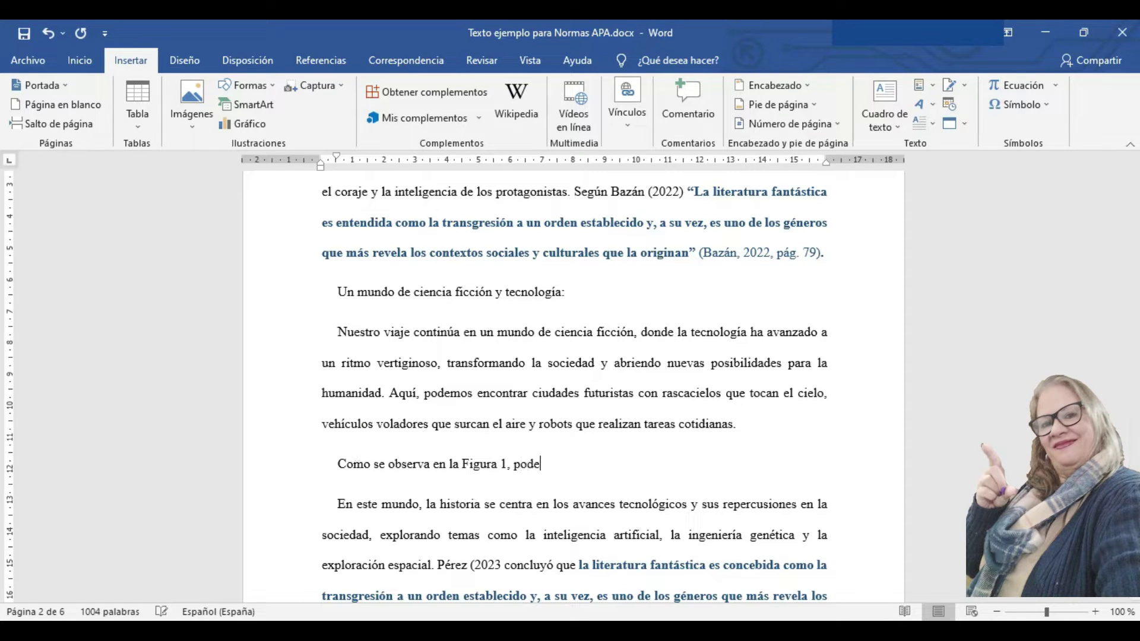
type("mos ver la herramienta.")
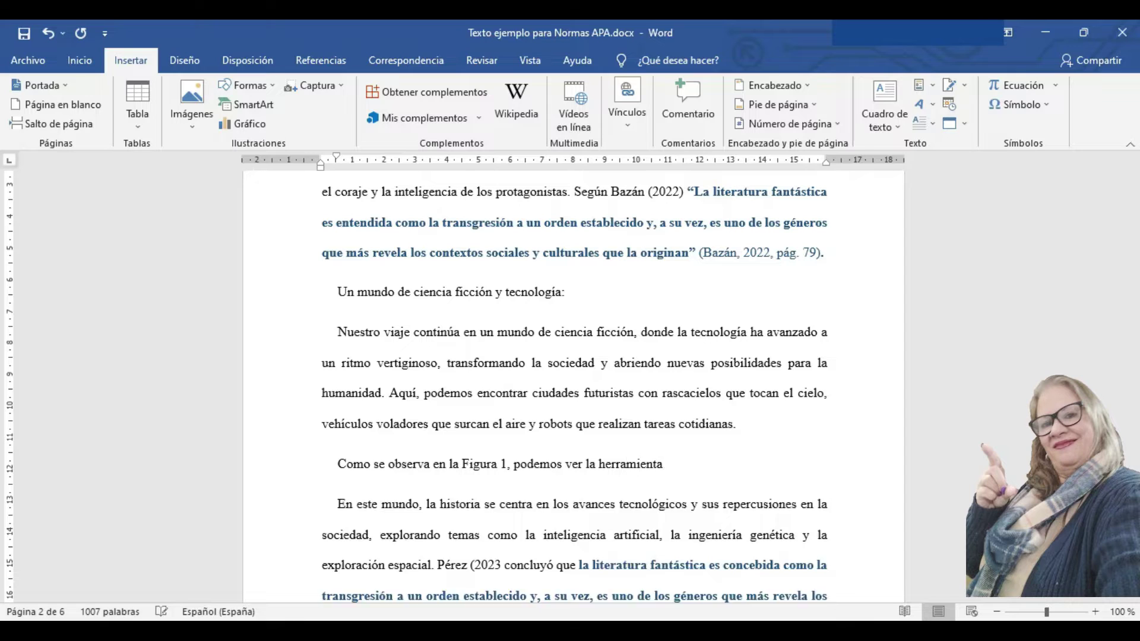
- Add the label "Figura 1" in bold on a new line below the sentence that refers to it
key("Return")
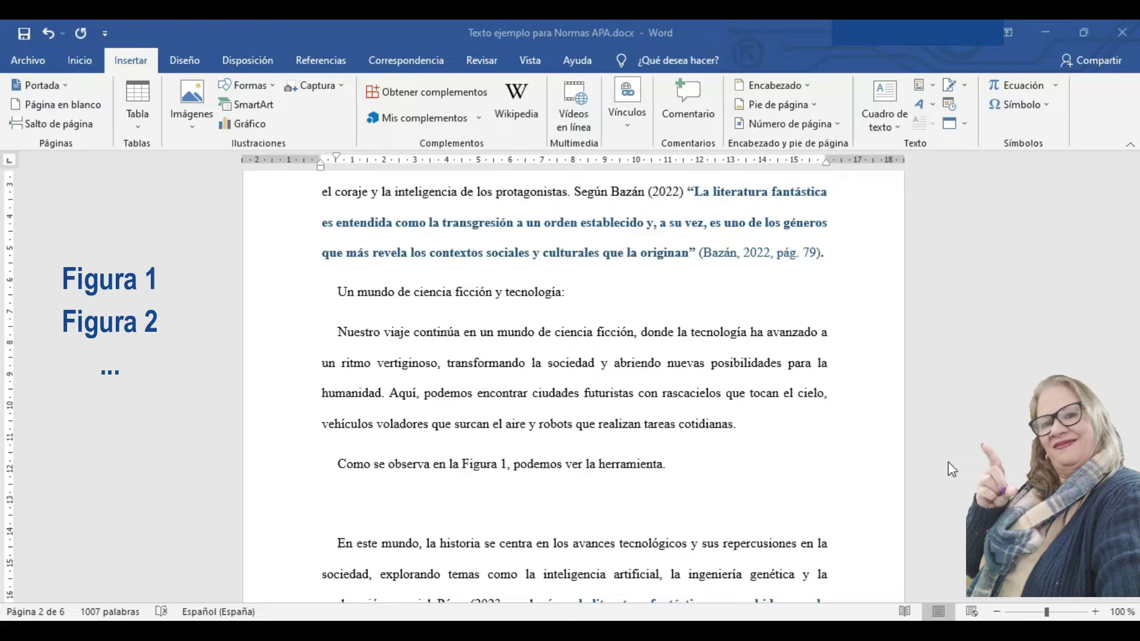
type("Figura 1")
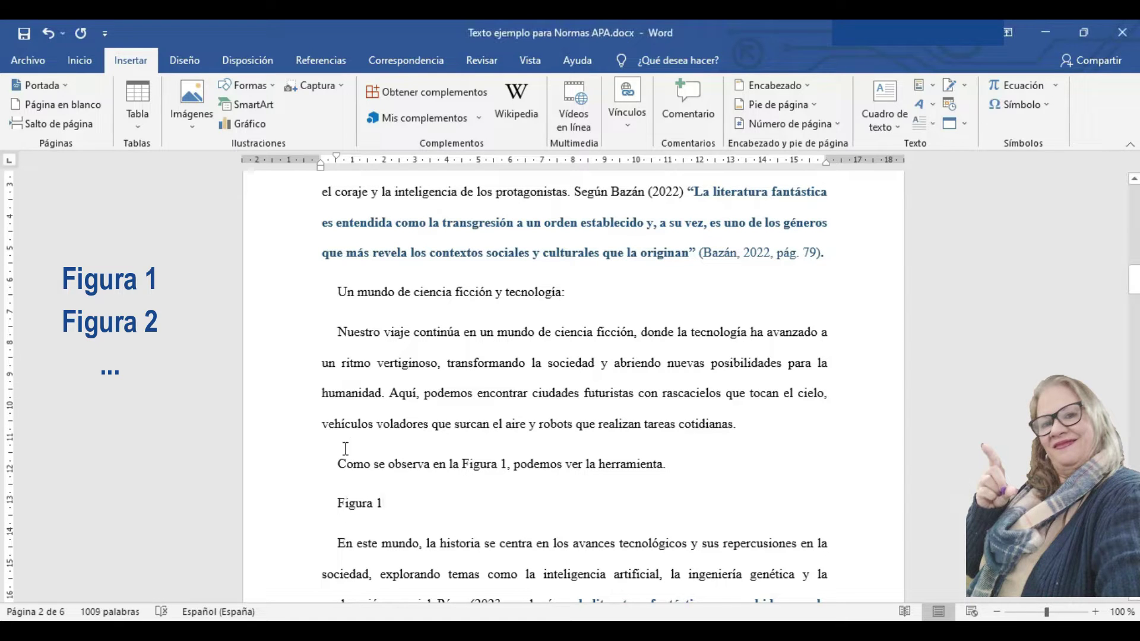
left_click_drag(386, 502, 351, 502)
left_click(80, 60)
left_click(156, 117)
left_click(397, 503)
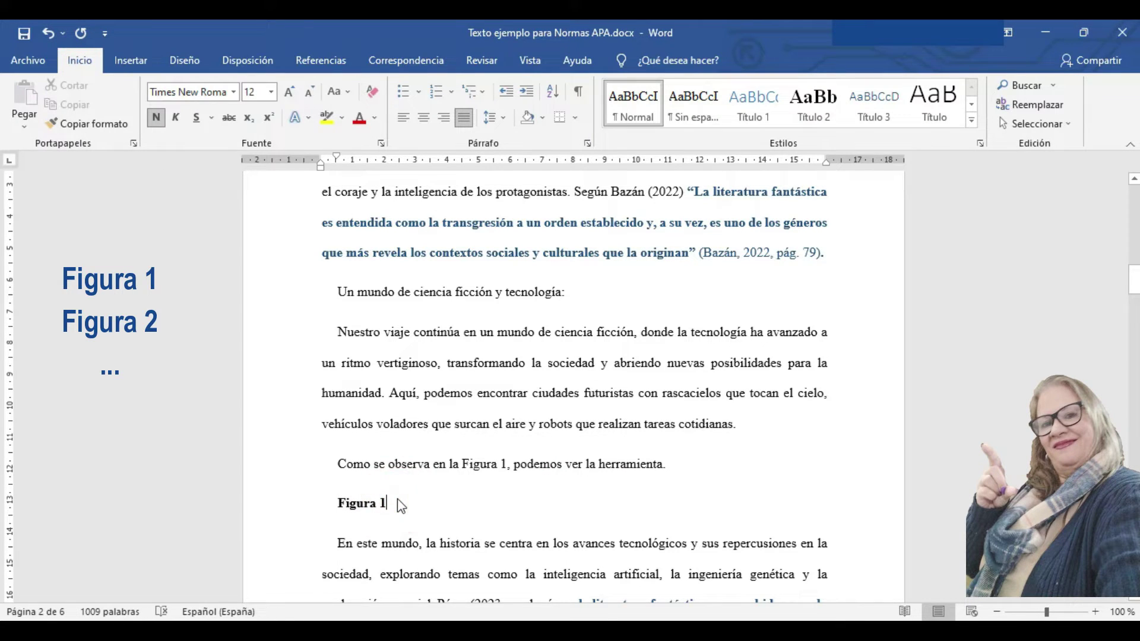
- Add the title "Ejemplo de titulo de la imagen" on a new line under "Figura 1" and make it italic
key("Return")
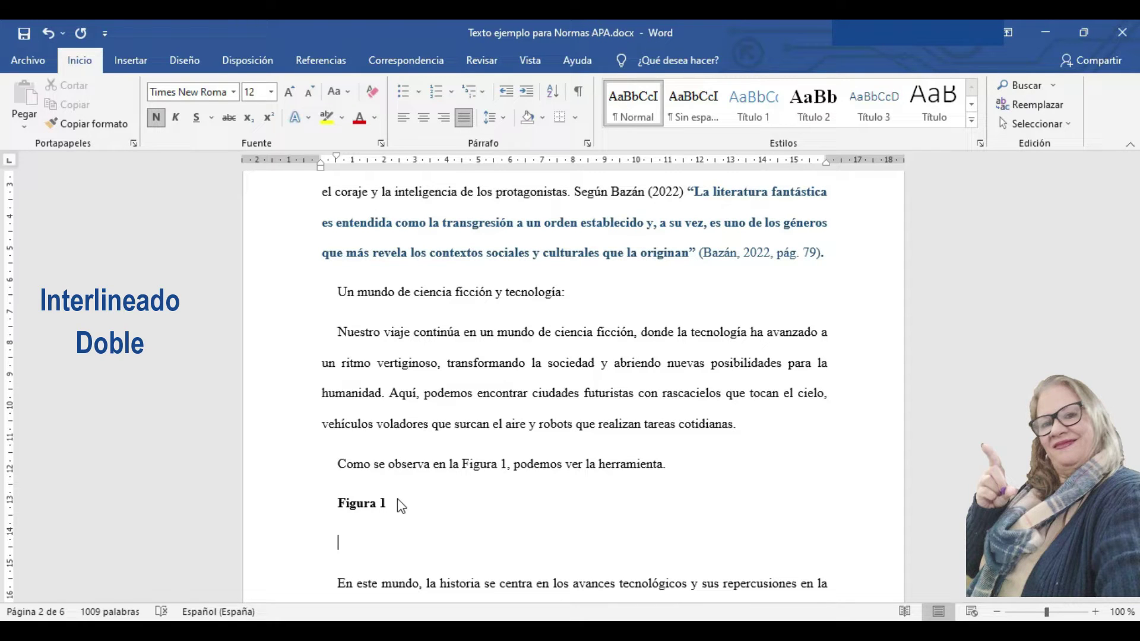
type("Ejemplo de titulo de la imagen")
key("shift+Home")
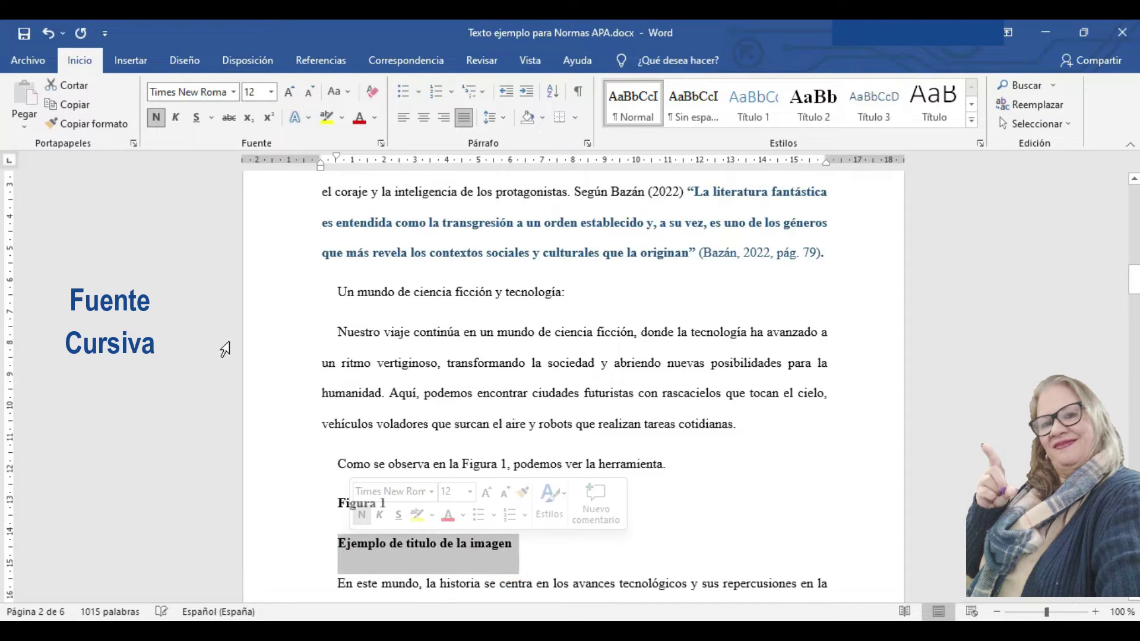
key("ctrl+k")
- Capitalize the main words of the Figura 1 title so it reads "Ejemplo de Titulo de la Imagen"
left_click(403, 543)
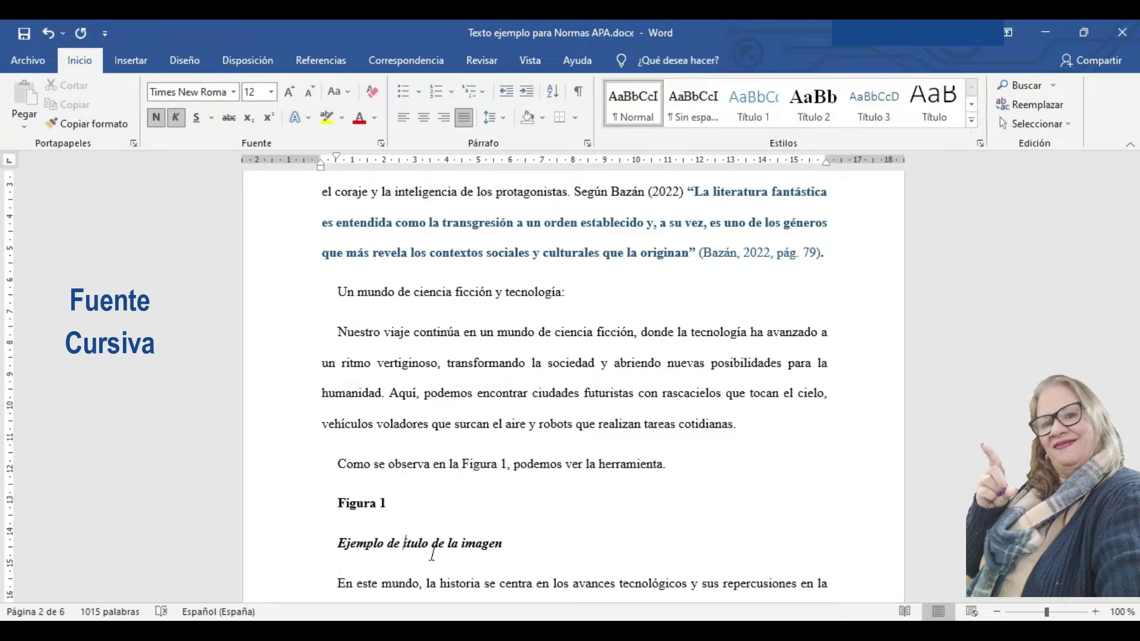
key("BackSpace")
type("T")
left_click(466, 541)
key("BackSpace")
type("I")
left_click(517, 543)
- Insert the picture wincha.jpeg from this device on a new line below the Figura 1 title
key("Return")
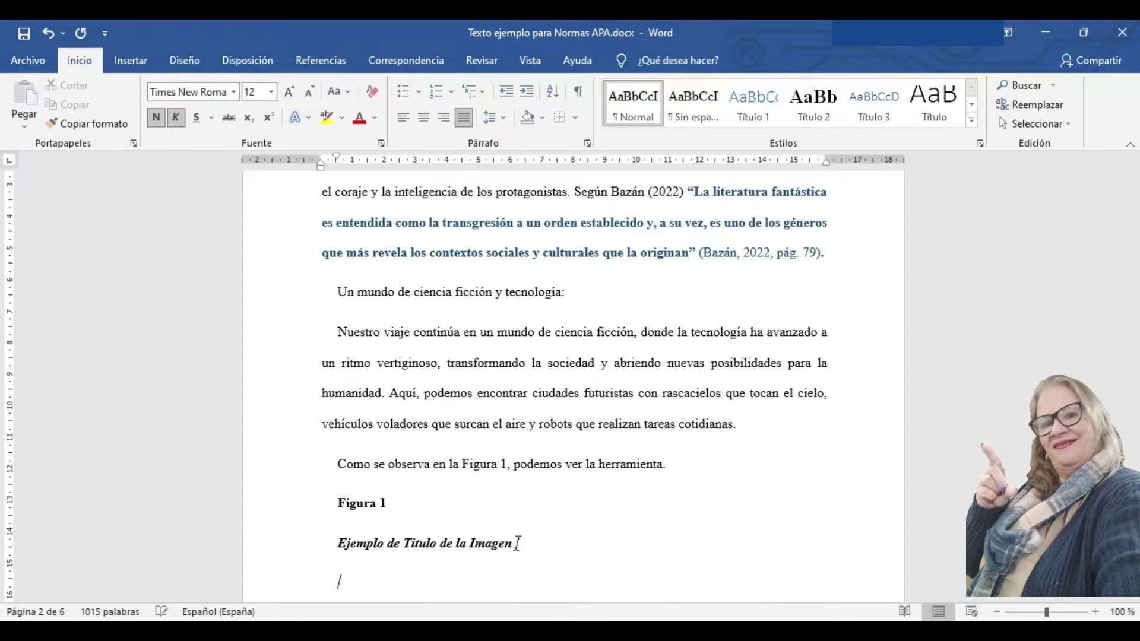
left_click(126, 60)
left_click(184, 116)
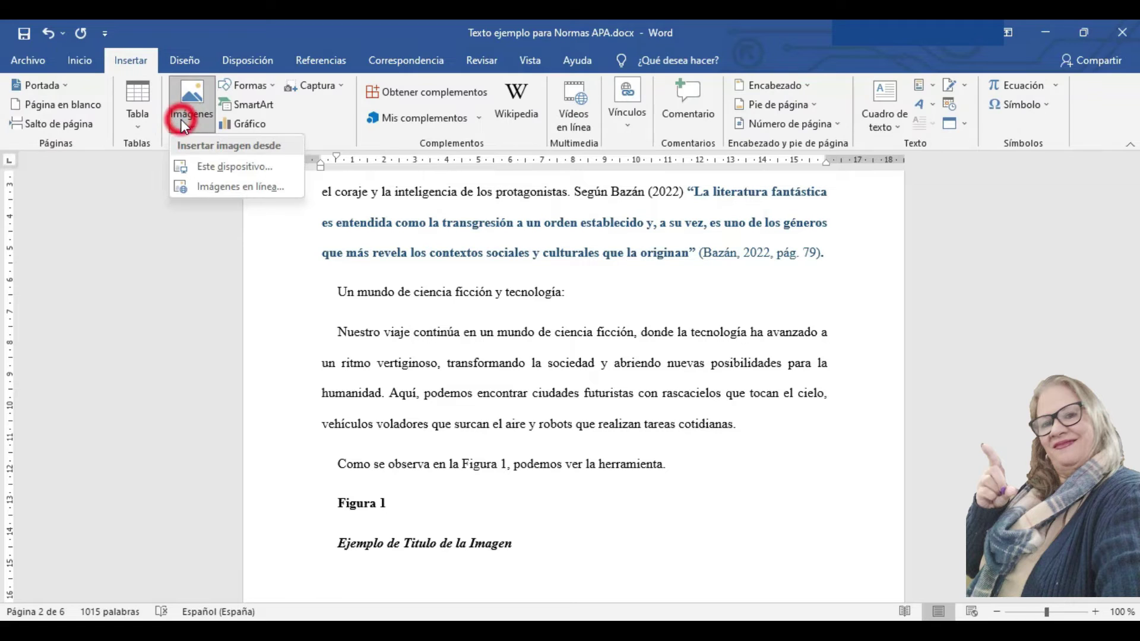
left_click(223, 168)
left_click(487, 190)
left_click(425, 387)
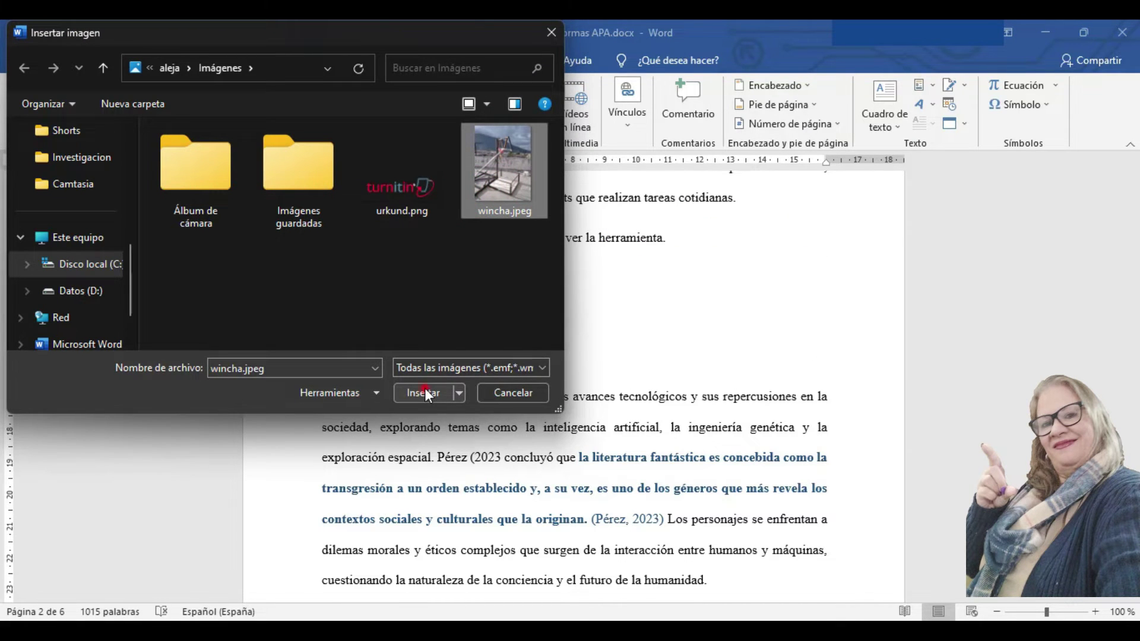
- Shrink the inserted wincha picture to about 8,15 cm high by 7,09 cm wide
scroll(686, 415, "down", 2)
scroll(686, 415, "down", 6)
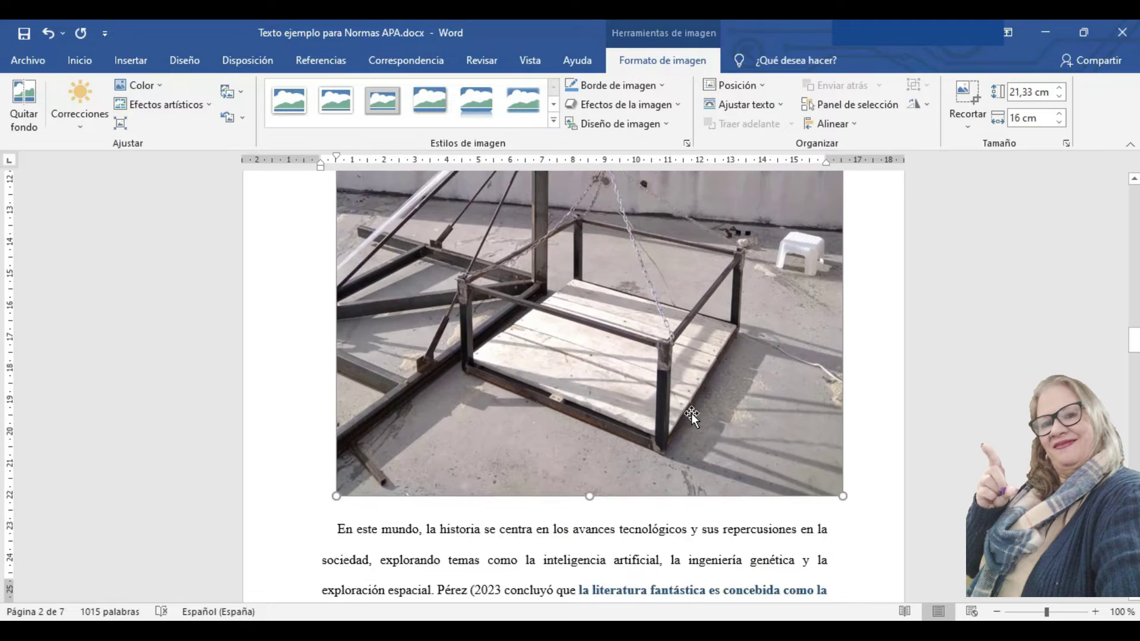
left_click_drag(844, 475, 445, 391)
scroll(771, 412, "down", 2)
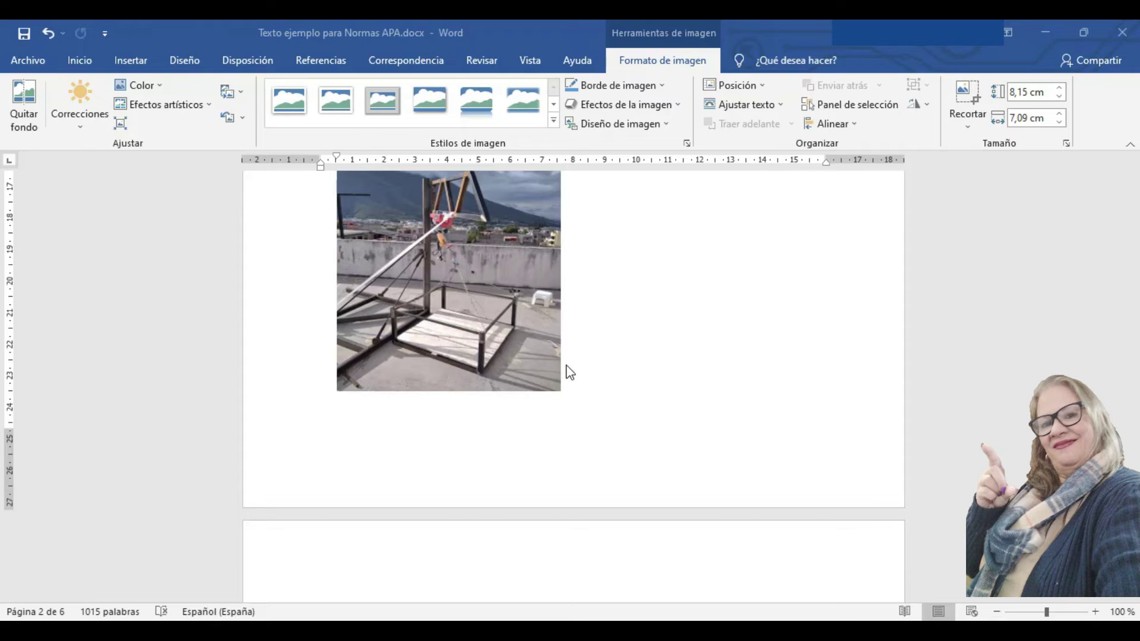
- Add the label "Figura 2" in bold before the paragraph starting "Finalmente, llegamos a un mundo de mitos"
key("Delete")
type("Figura 2")
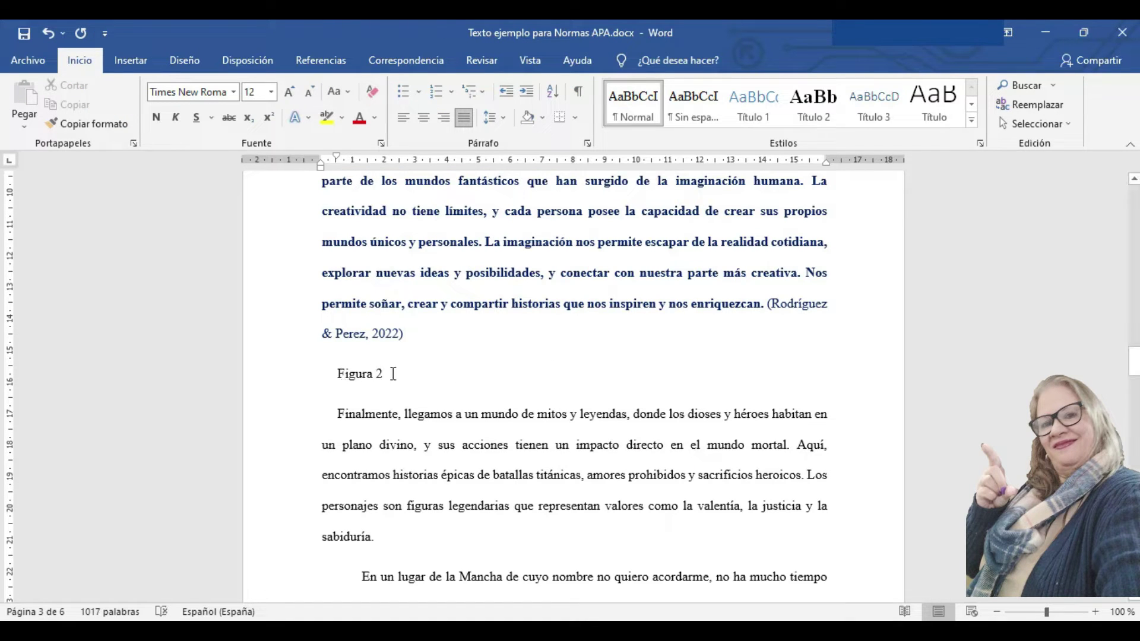
triple_click(383, 375)
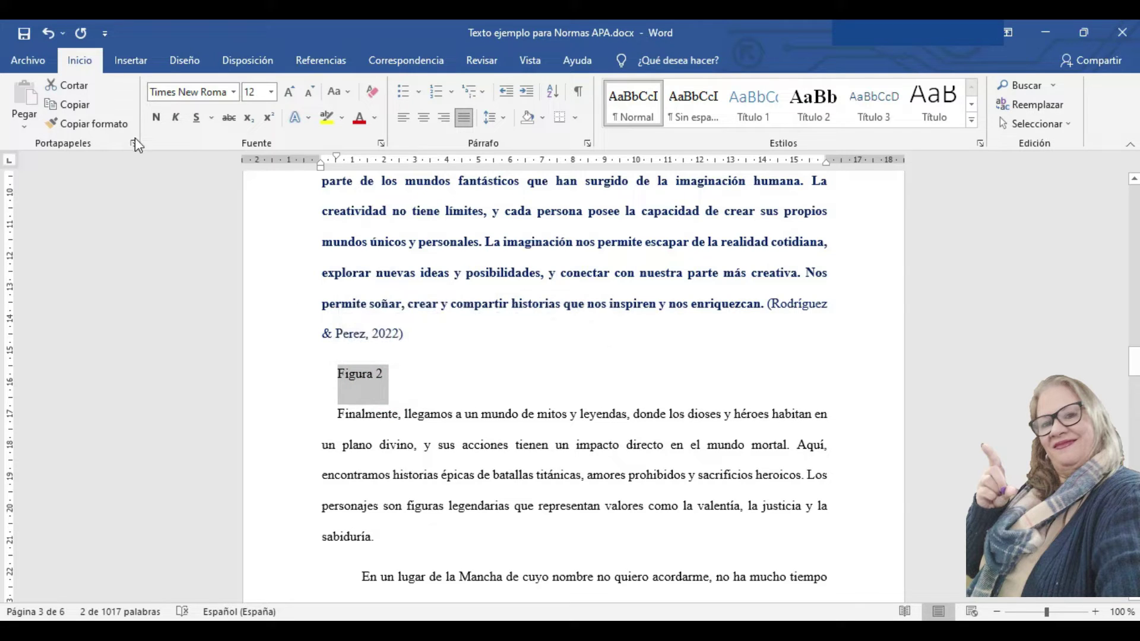
left_click(156, 117)
left_click(405, 379)
- Add the title "Comparativa Estadística" on a new line under "Figura 2", in italics without bold
key("Return")
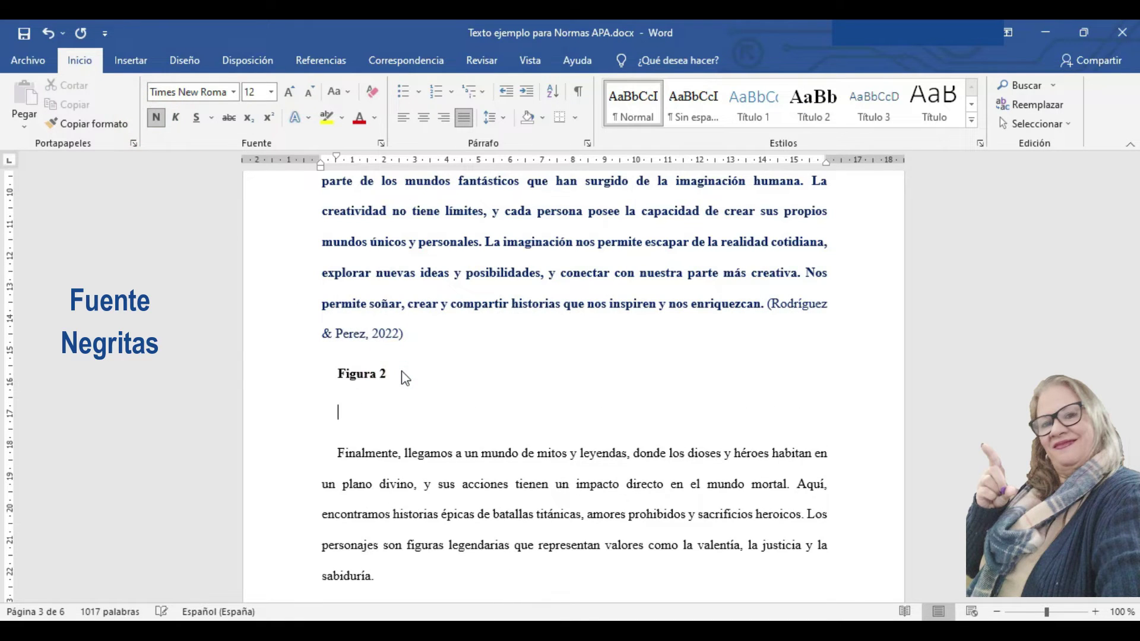
type("Comparativa estadística")
left_click_drag(334, 413, 463, 410)
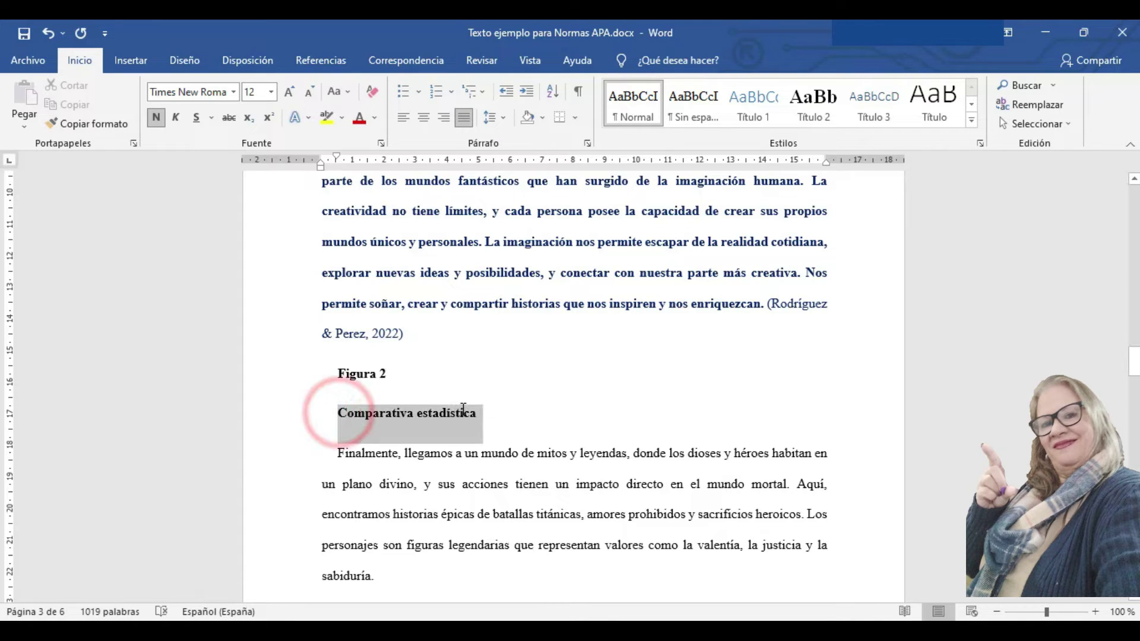
left_click(155, 117)
left_click(176, 117)
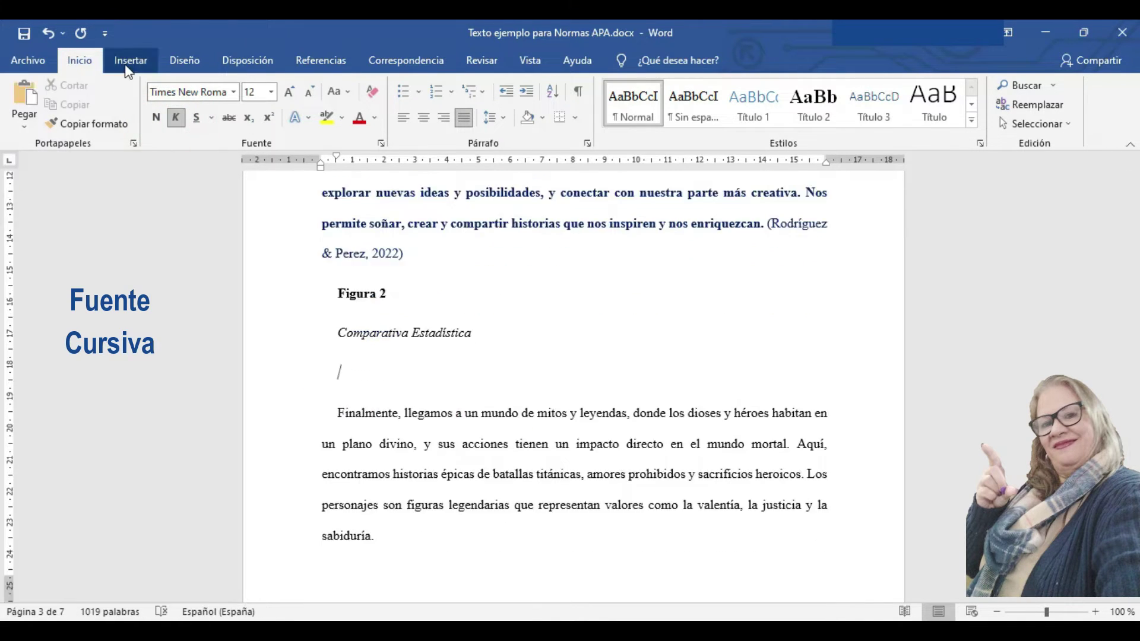
- Insert the bar chart picture of Series, Caricaturas, Musicales and Noticieros from this device below the Figura 2 title
left_click(128, 61)
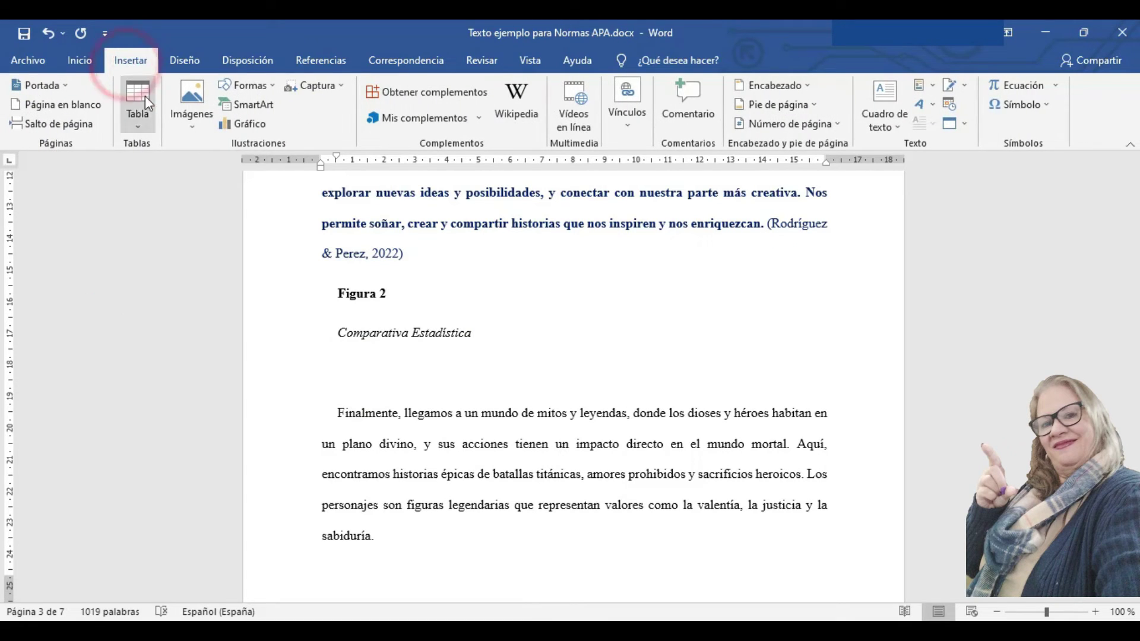
left_click(188, 116)
left_click(246, 171)
left_click(384, 204)
left_click(425, 394)
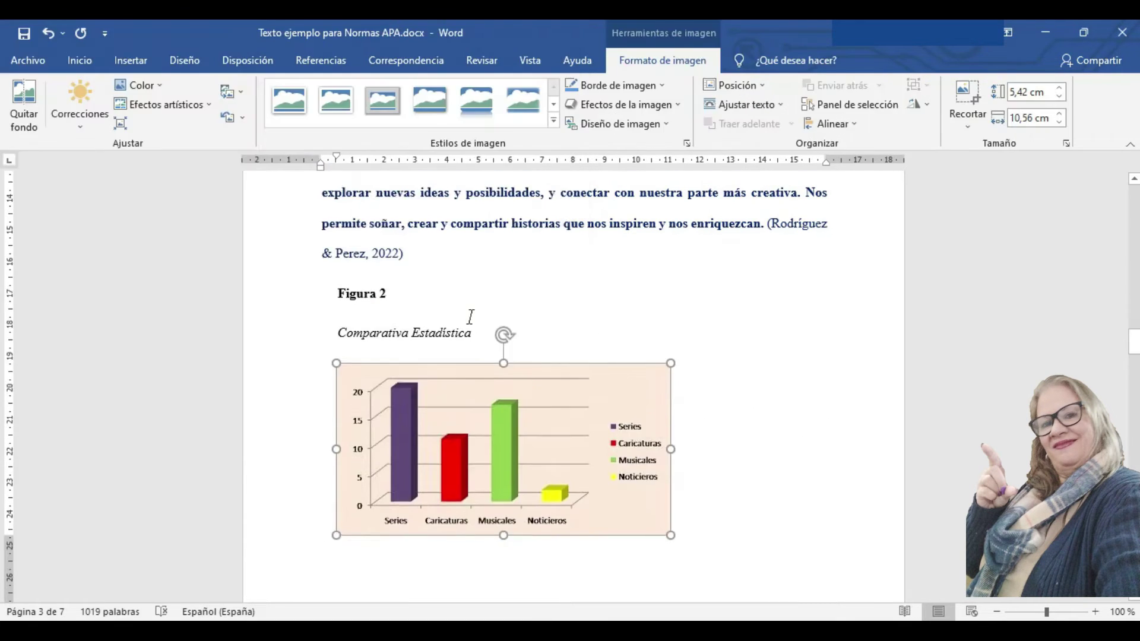
- Start an italic "Nota." on a new line directly below the bar chart
scroll(471, 318, "down", 3)
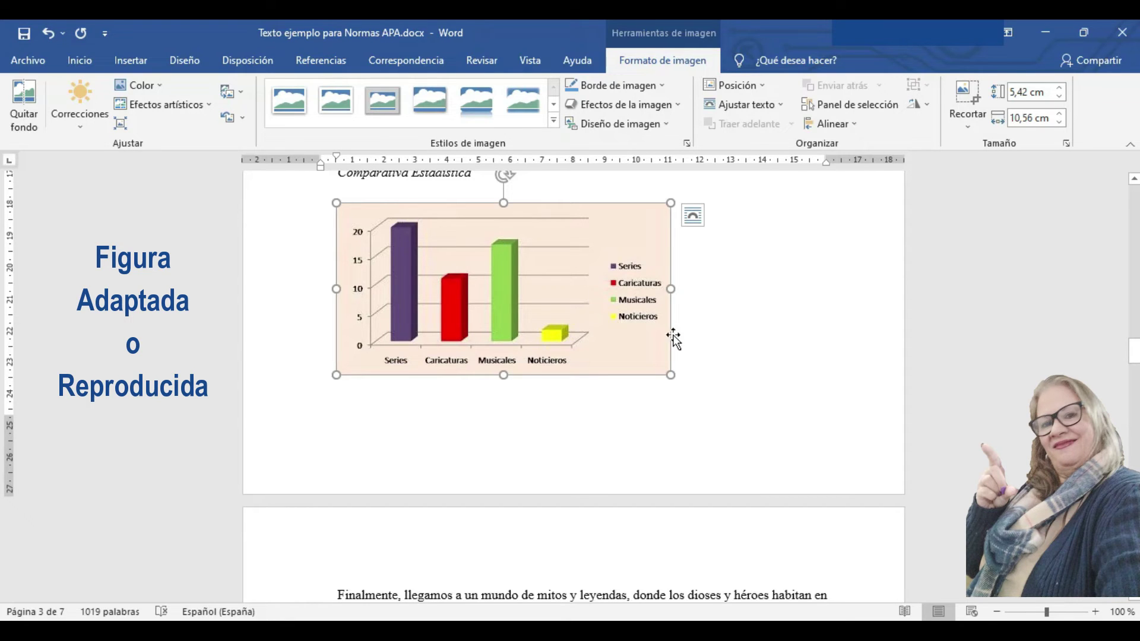
left_click(712, 337)
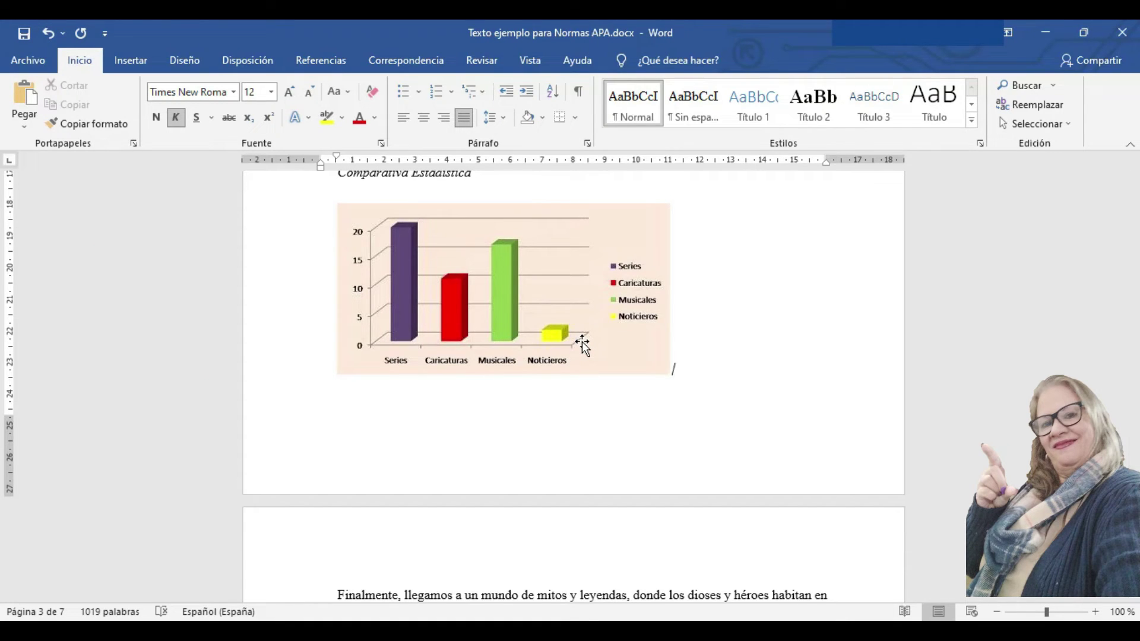
key("Return")
type("Nota.")
scroll(335, 564, "up", 3)
left_click(340, 569)
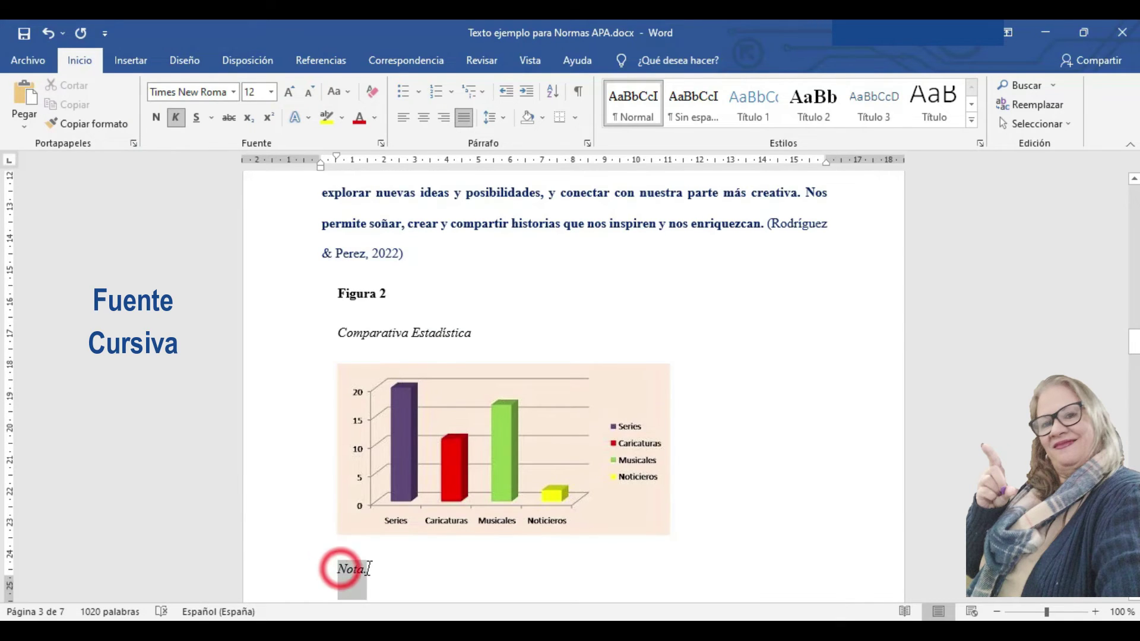
left_click(408, 572)
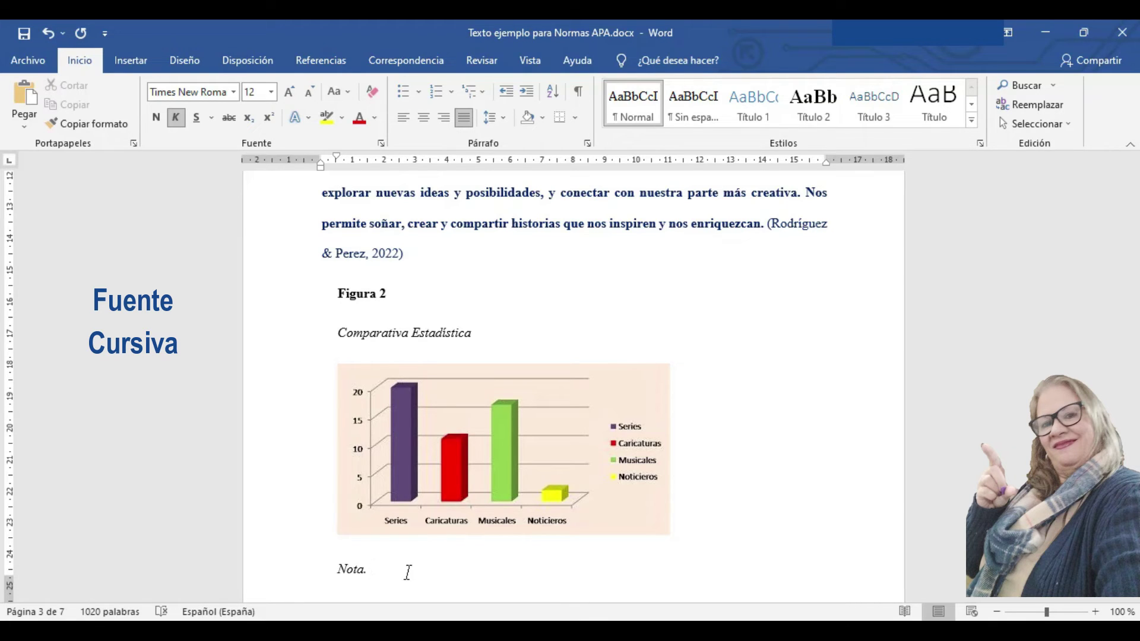
- Continue the chart's note with "Reproducida de Trabajo orginal", followed by the author's full name and the publication year
type("Repr")
type("ducida de ")
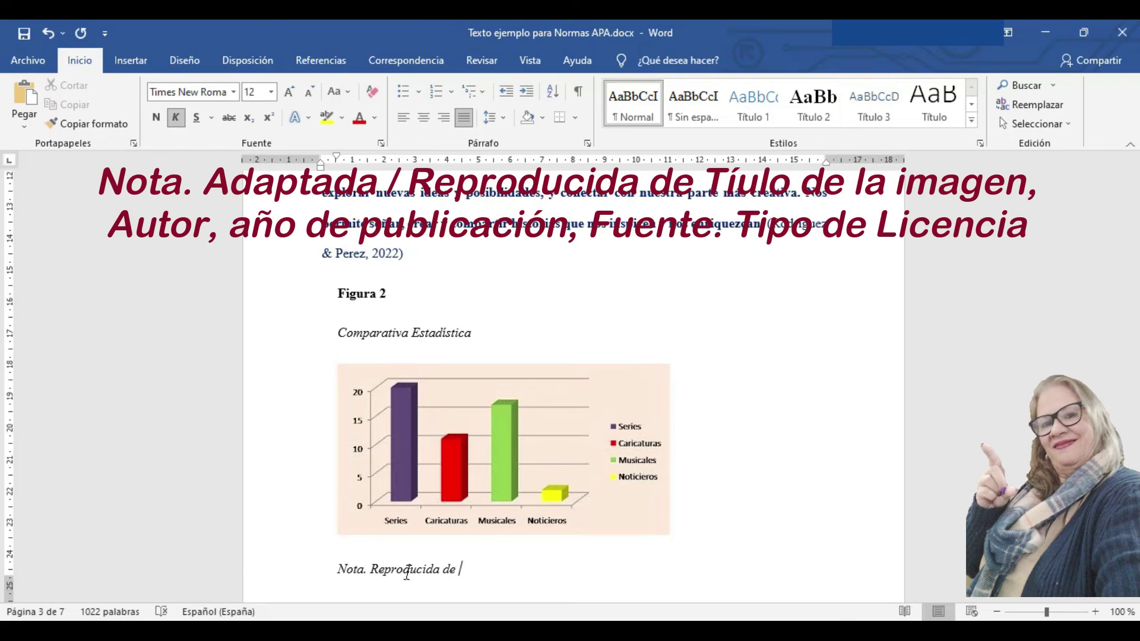
type("Trabajo orginal, Rolando Pérez, 201")
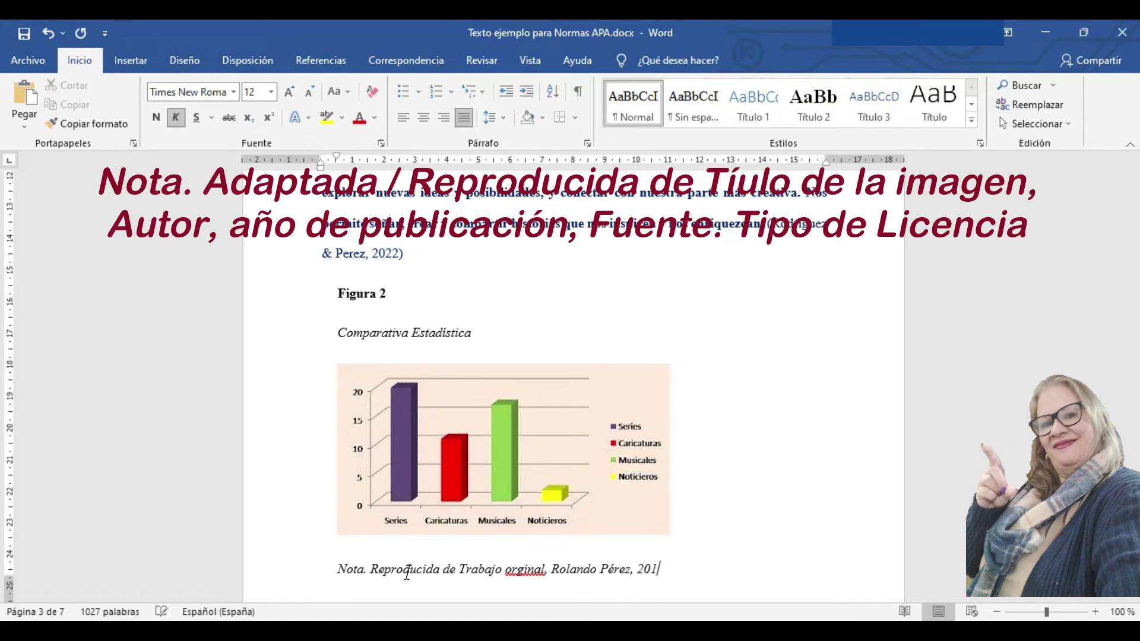